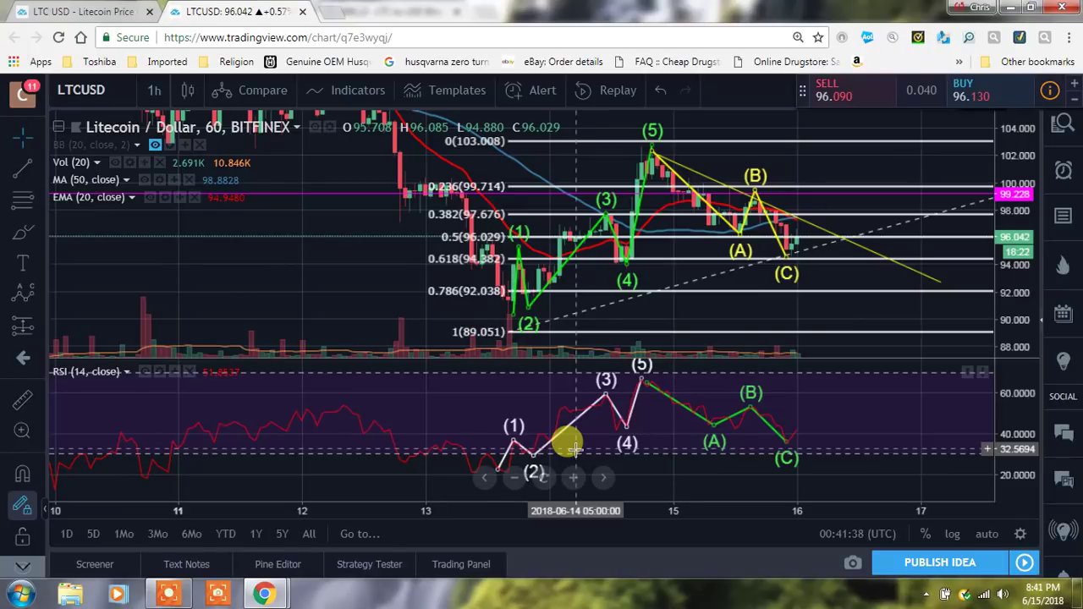
Check the price wave's (5) point, then drag the RSI wave's (5) point one bar left
click(513, 320)
click(514, 245)
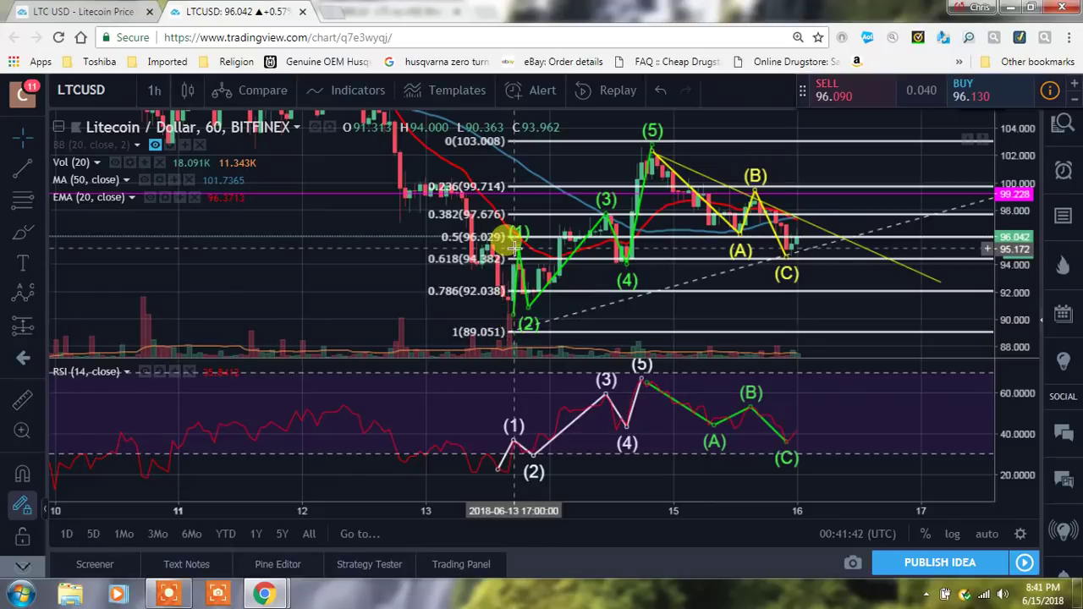
click(512, 315)
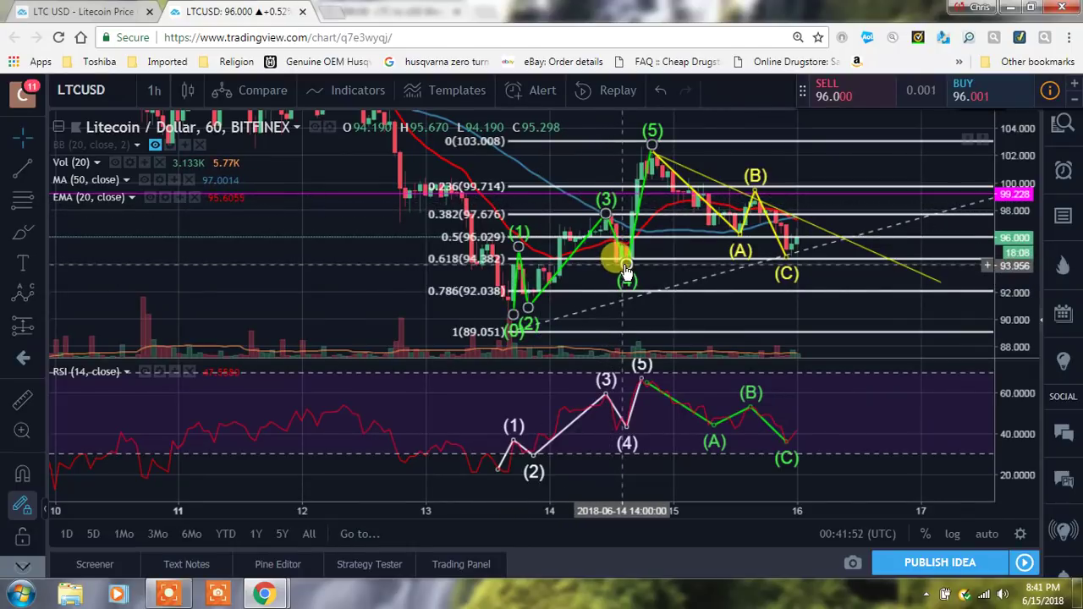
click(650, 148)
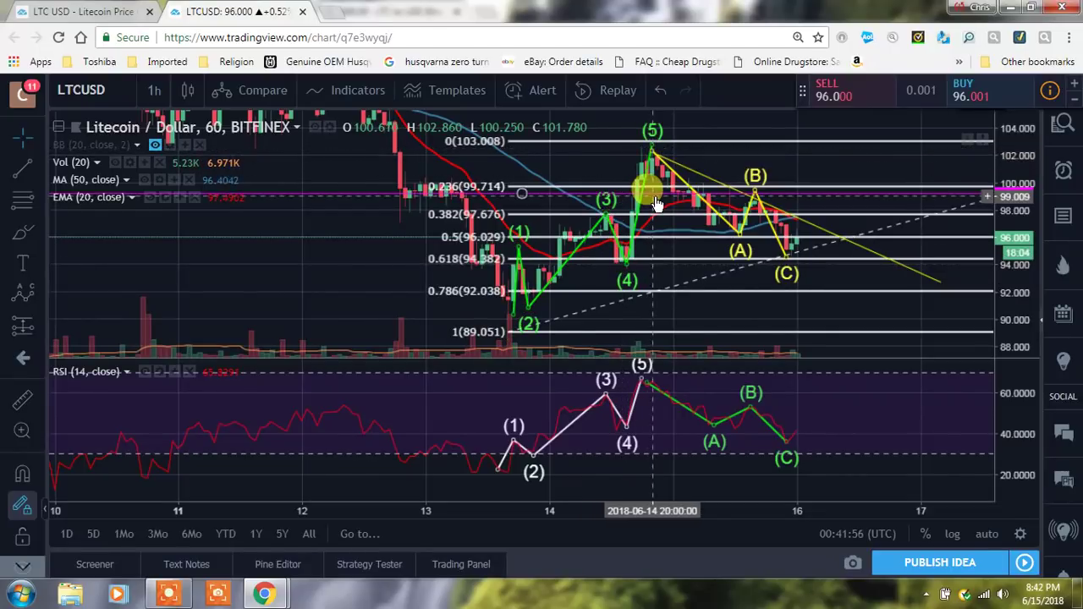
click(672, 369)
click(641, 364)
click(646, 379)
drag(649, 385, 661, 364)
Review the price wave's (B) point and the RSI wave's (C) point near 40
click(653, 152)
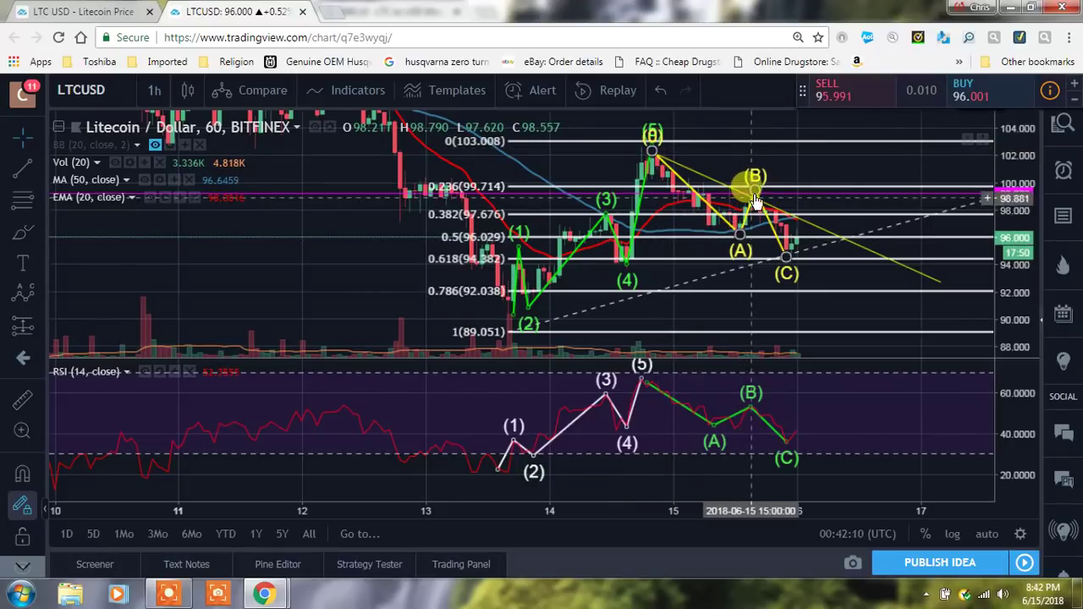
click(810, 286)
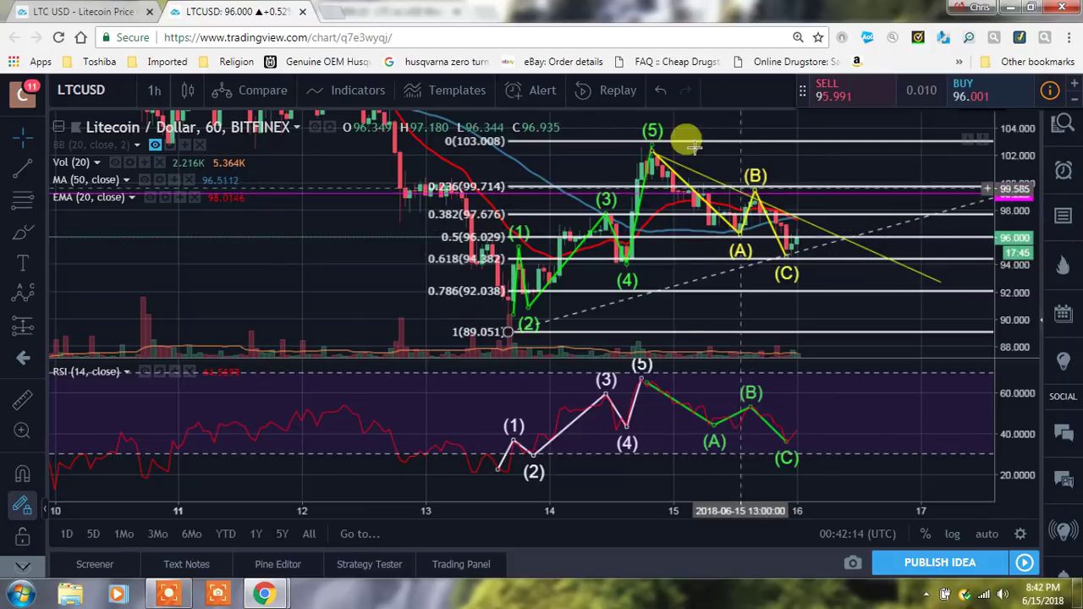
click(753, 178)
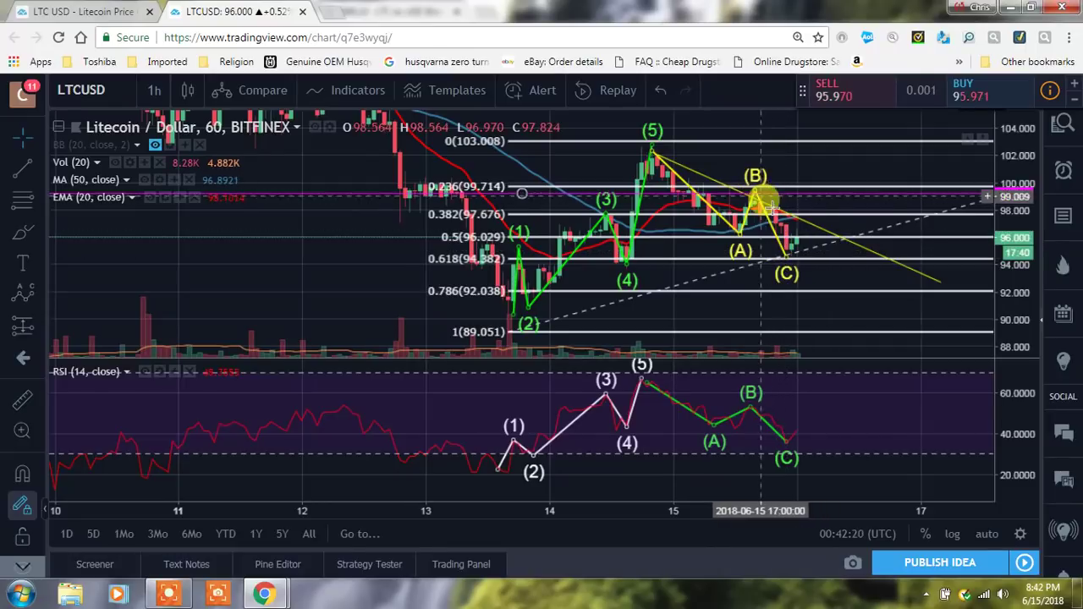
click(796, 407)
click(784, 442)
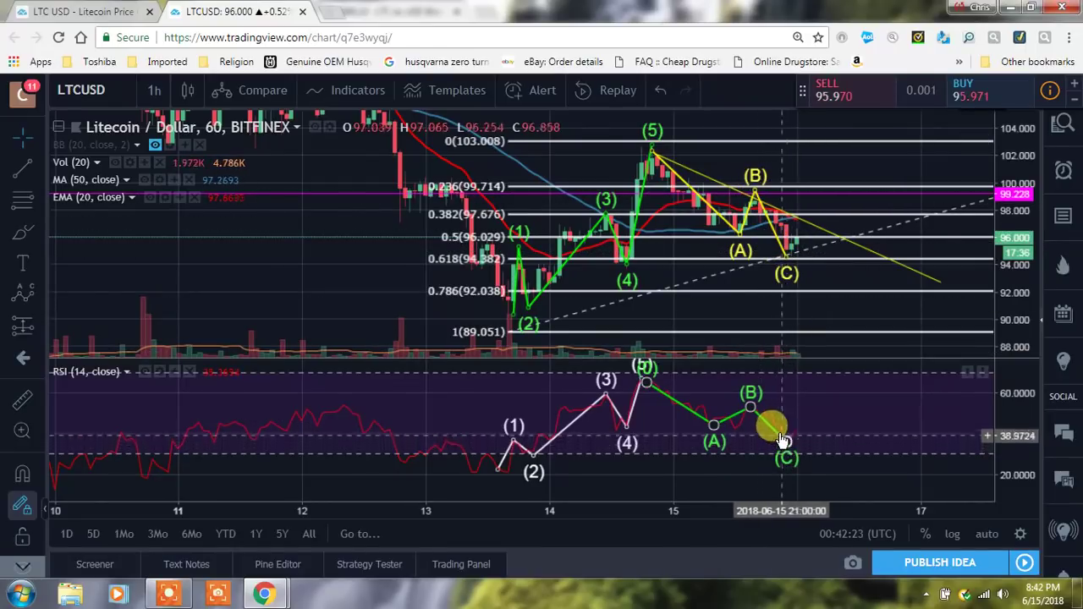
Lower the price-chart wave's (C) point onto the recent low
click(779, 230)
drag(783, 243, 785, 267)
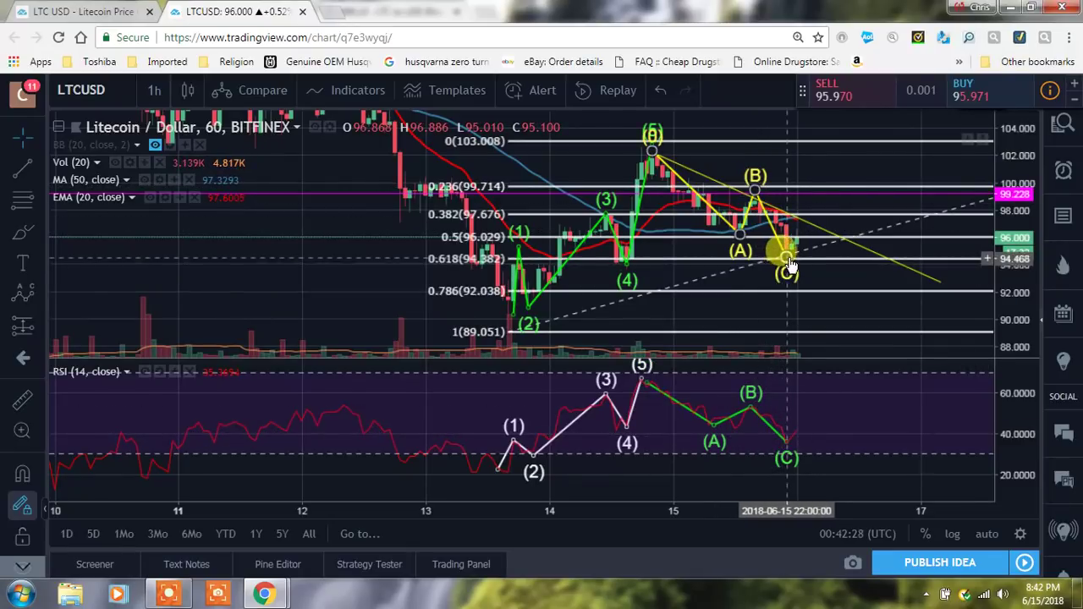
click(771, 216)
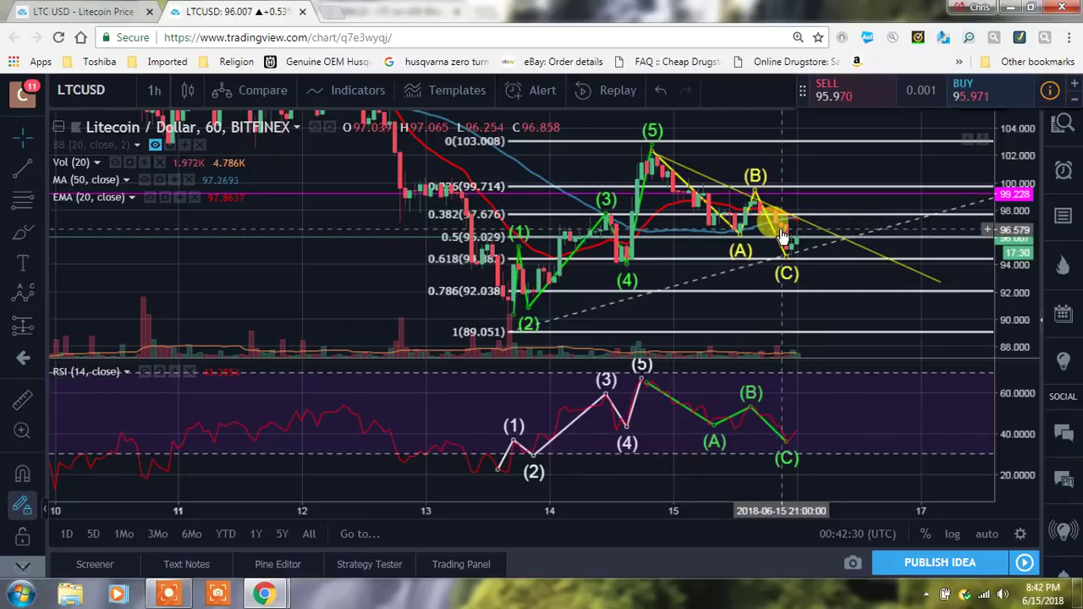
drag(783, 232, 786, 256)
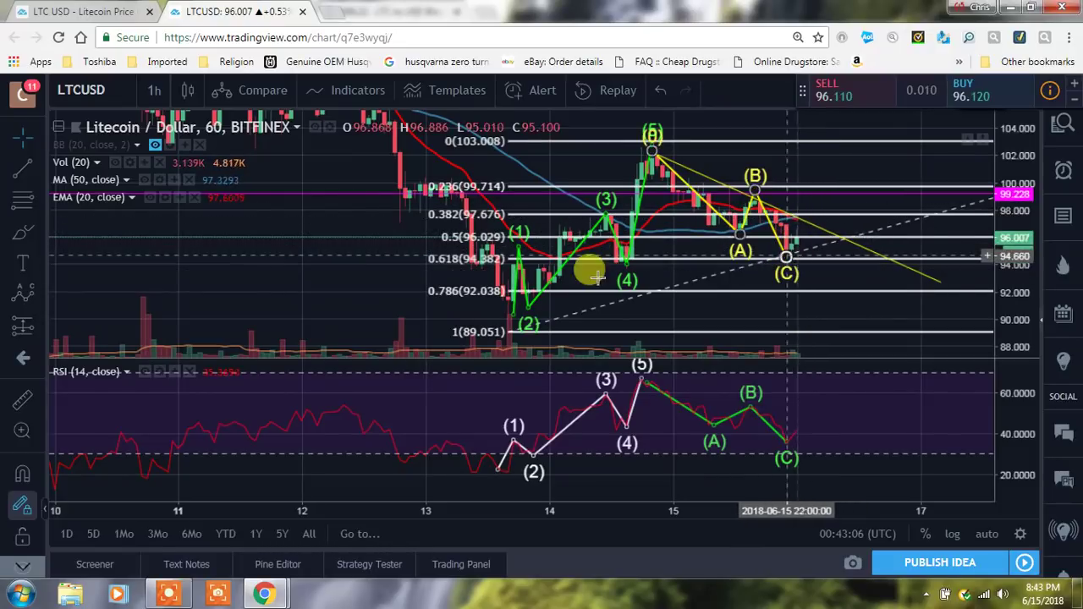
Draw a trend line from the wave (2) low near 90.2, rising slightly to the right
click(36, 171)
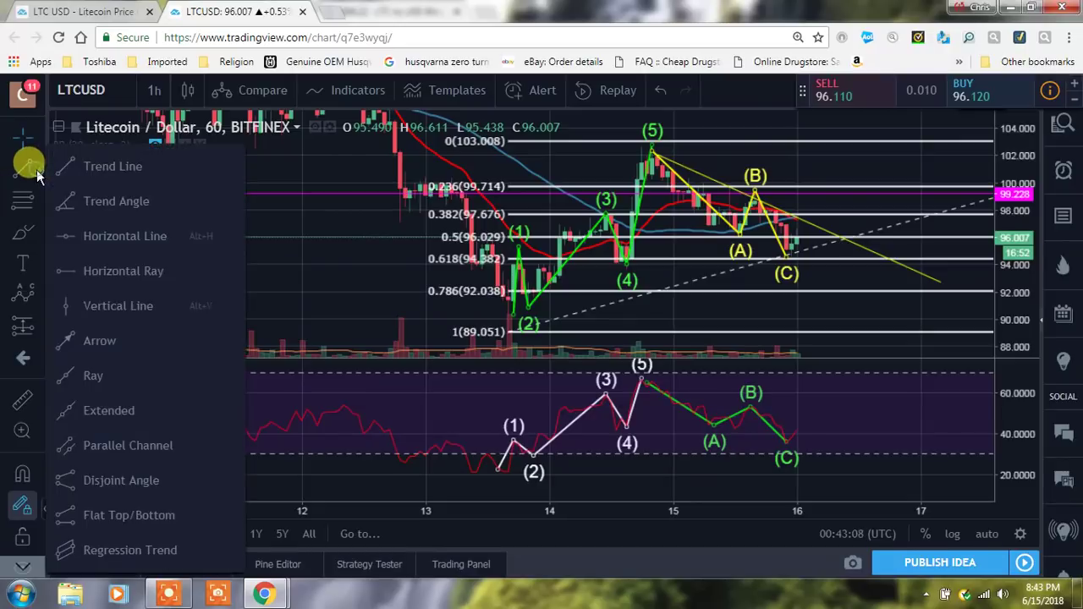
click(87, 166)
click(512, 317)
click(909, 237)
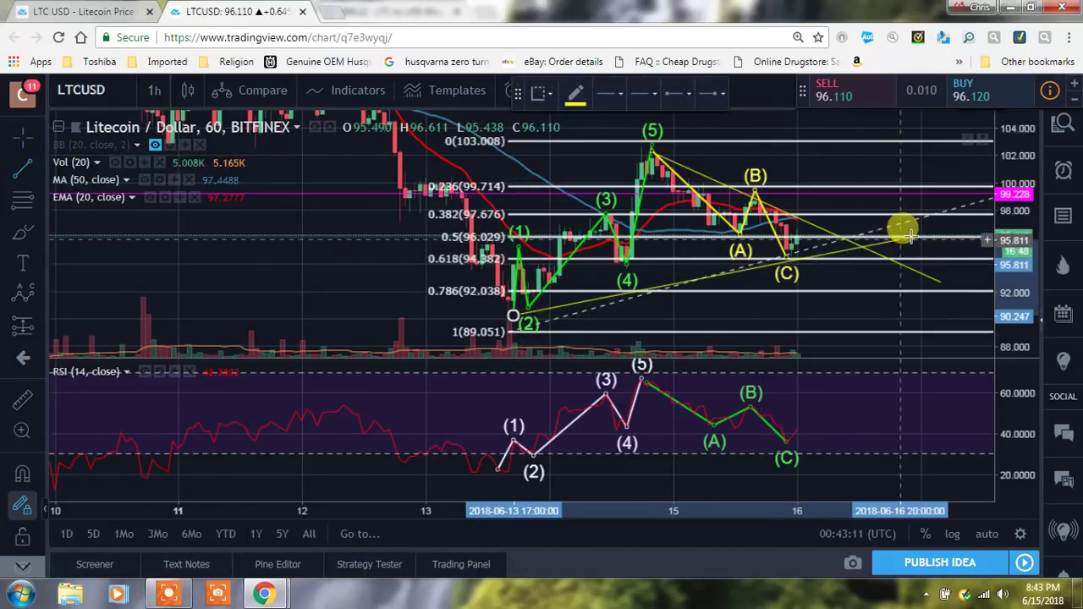
drag(910, 237, 926, 224)
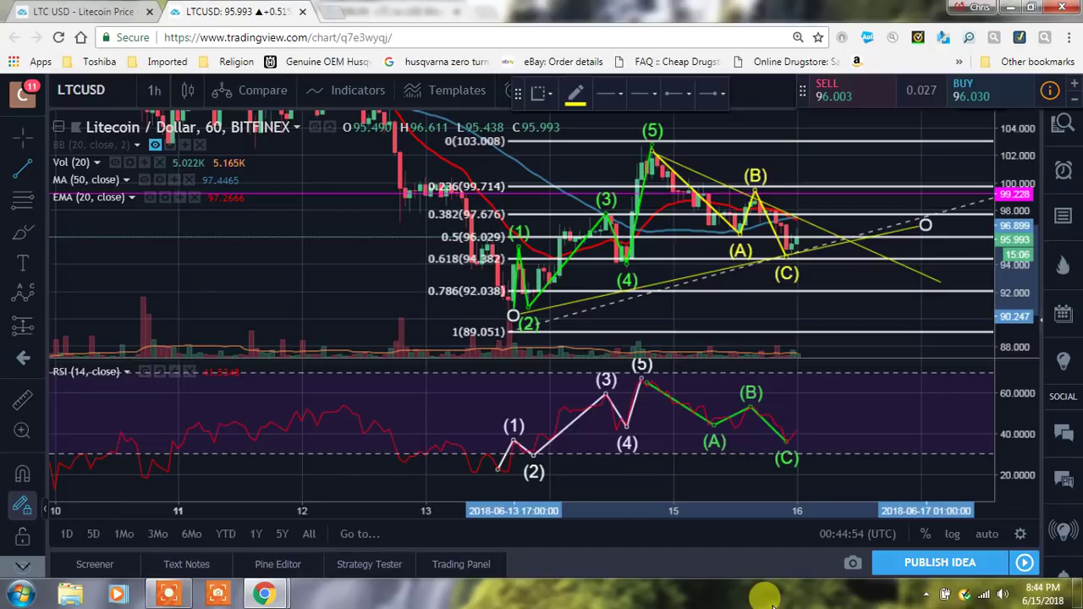
Draw a horizontal line across the RSI pane at 40.25
click(38, 168)
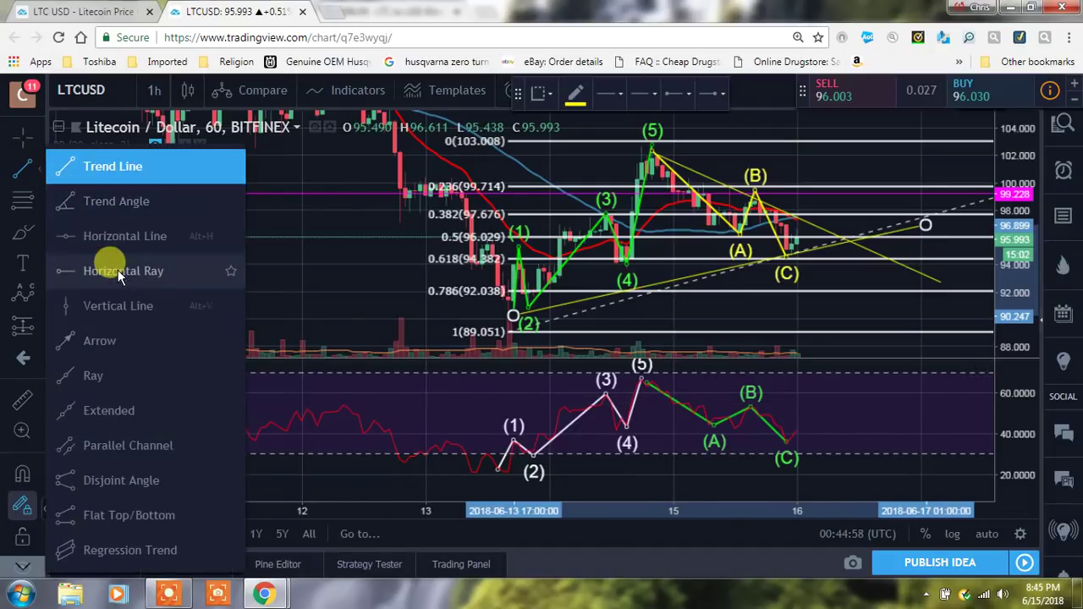
click(109, 236)
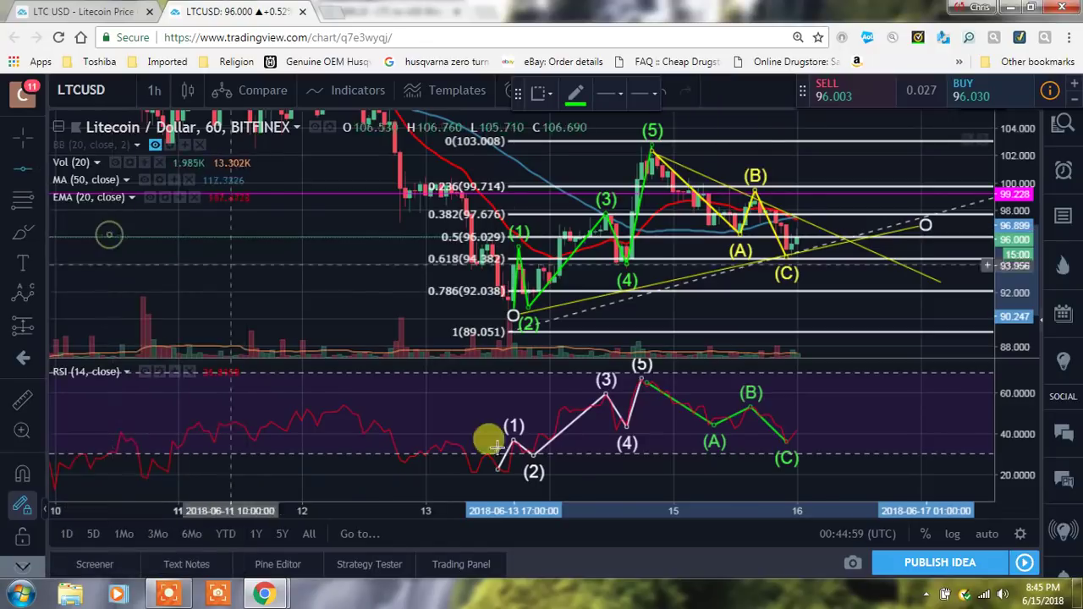
click(562, 433)
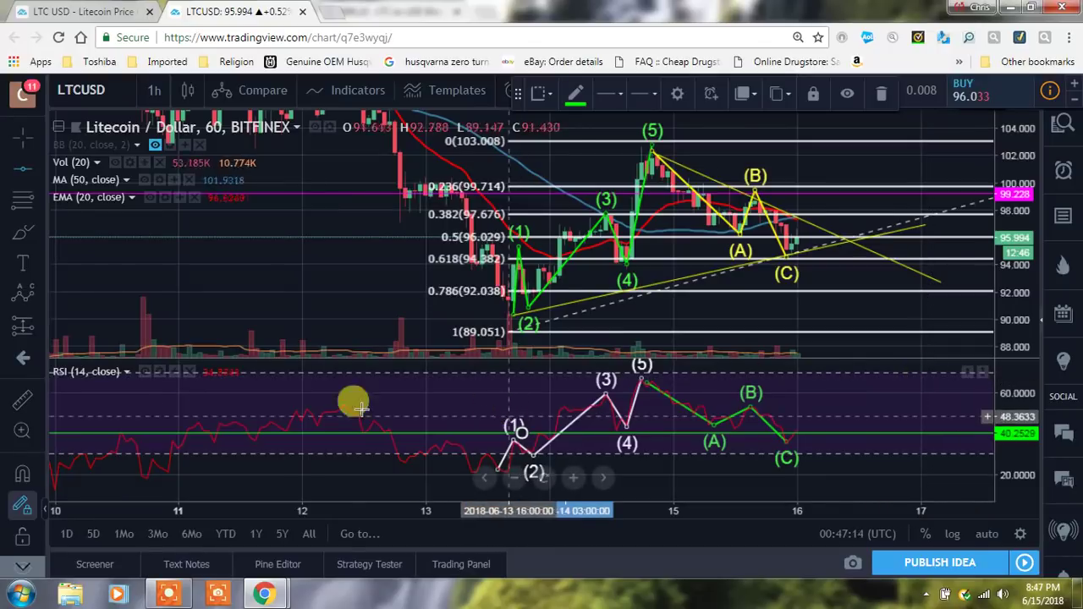
Add the MACD (12, 26, close, 9) indicator via an 'm' search in Indicators
click(342, 95)
click(273, 179)
text(m)
click(406, 321)
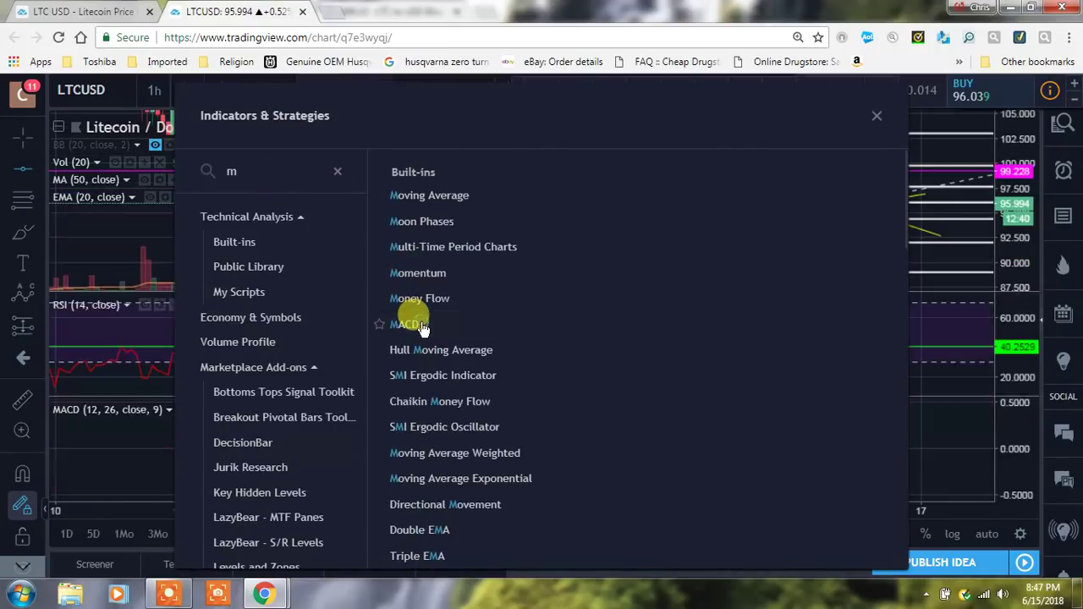
click(878, 114)
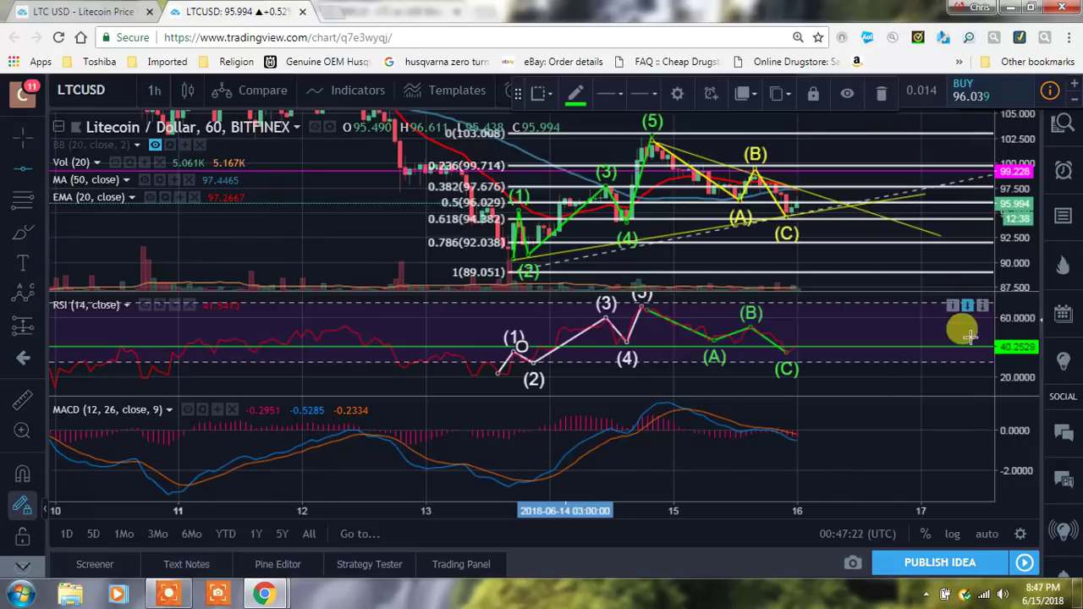
Place a horizontal line in the MACD pane at -0.5606 and switch the cursor to Cross
click(933, 432)
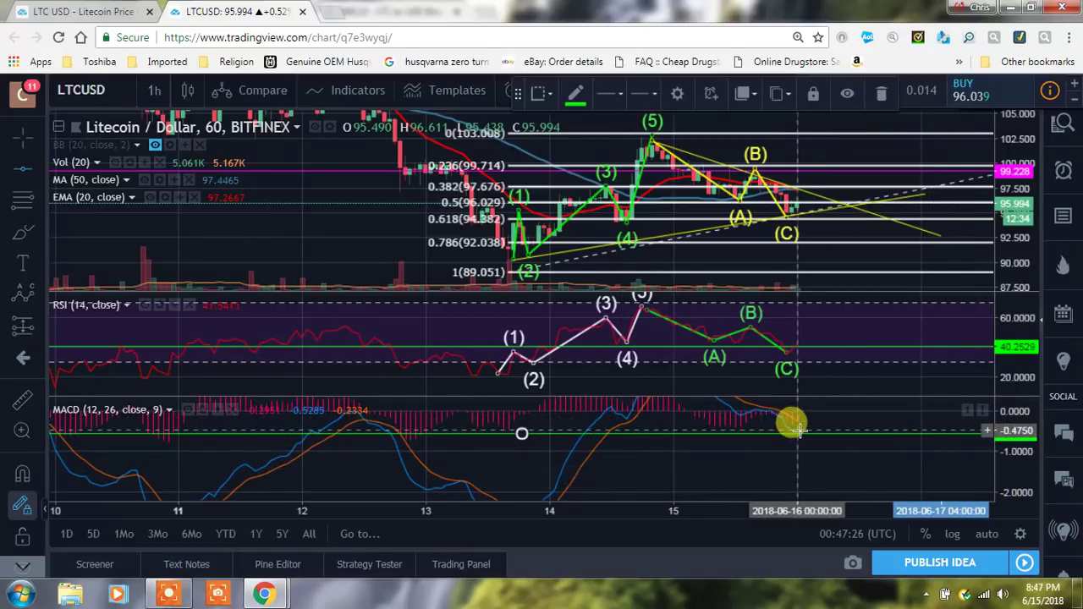
click(37, 135)
click(56, 136)
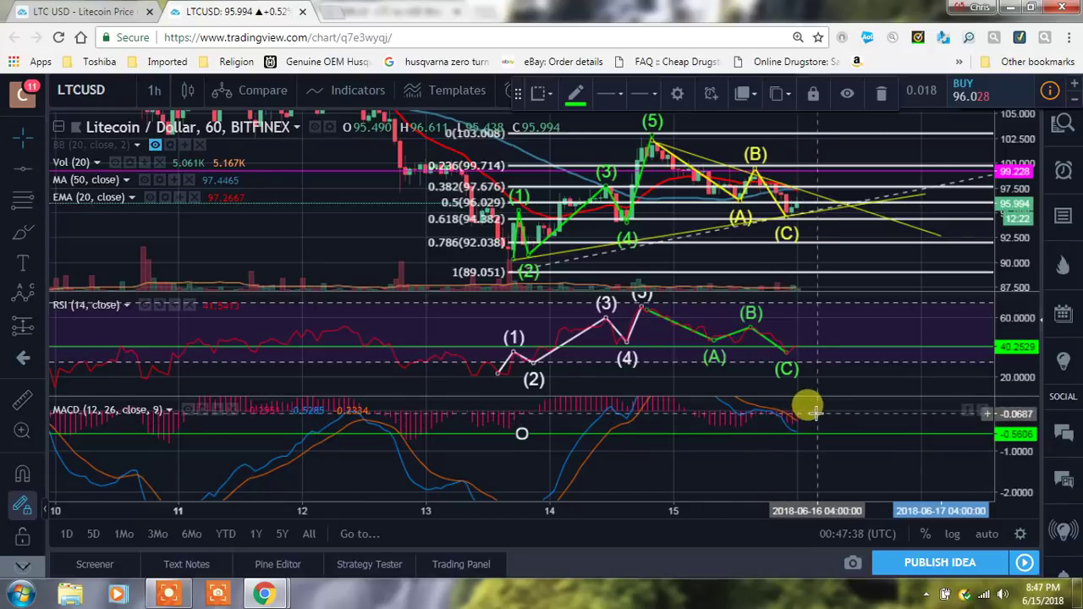
Draw a short upward trend line in the MACD pane starting at the latest bars
click(40, 136)
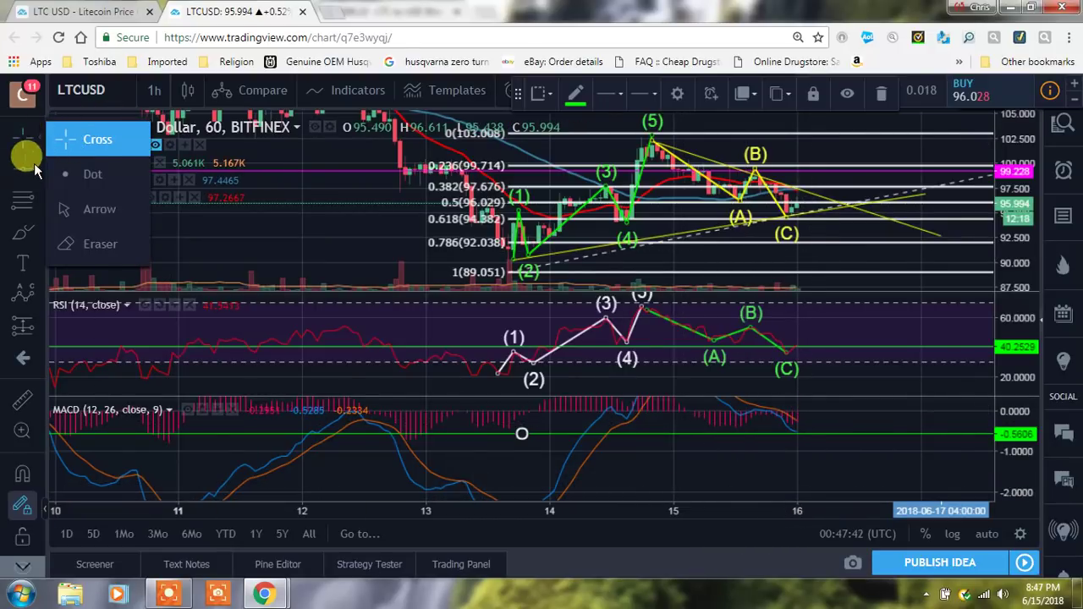
click(36, 168)
click(106, 165)
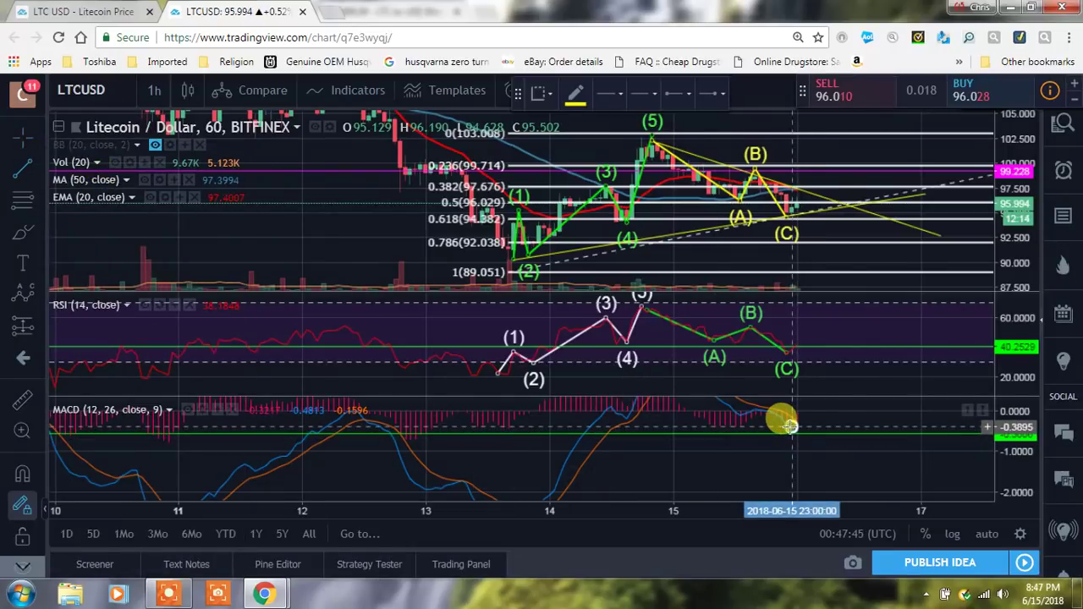
click(816, 415)
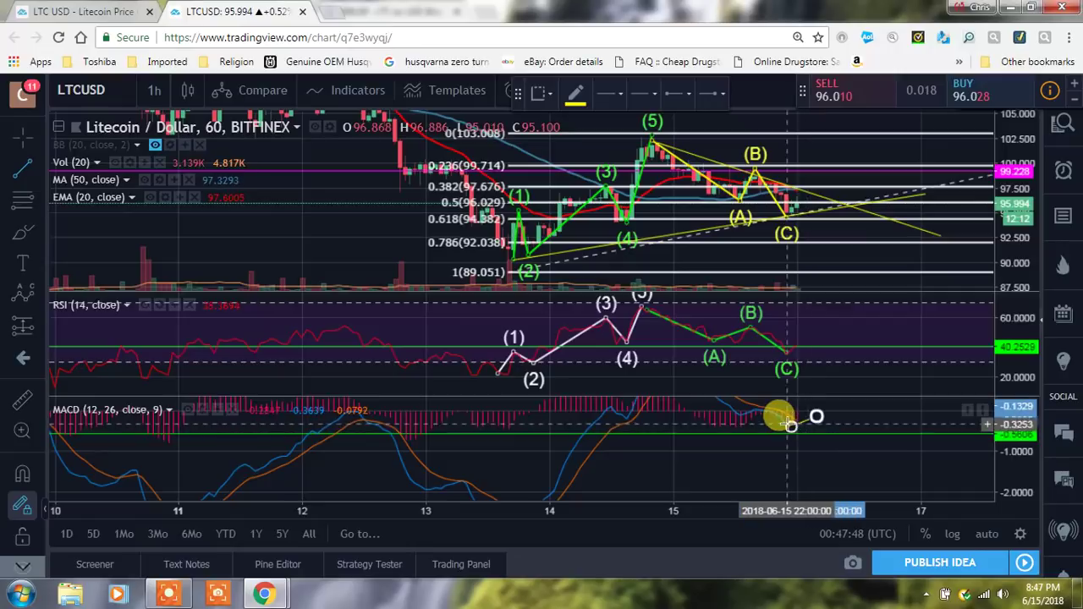